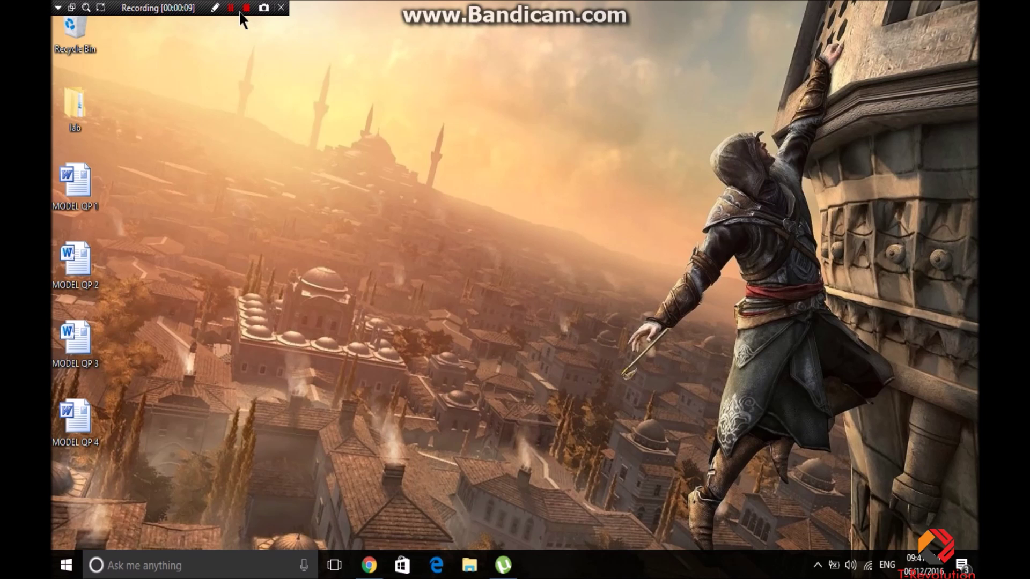
Step: Bring up µTorrent, start the stopped Accountant torrent, and maximize the window
left_click(241, 13)
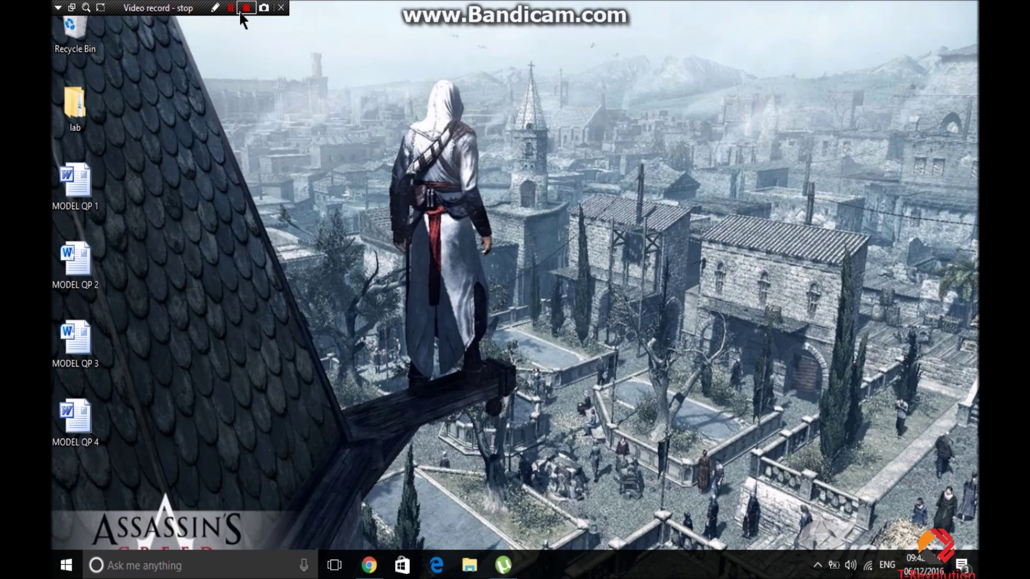
left_click(241, 14)
left_click(245, 9)
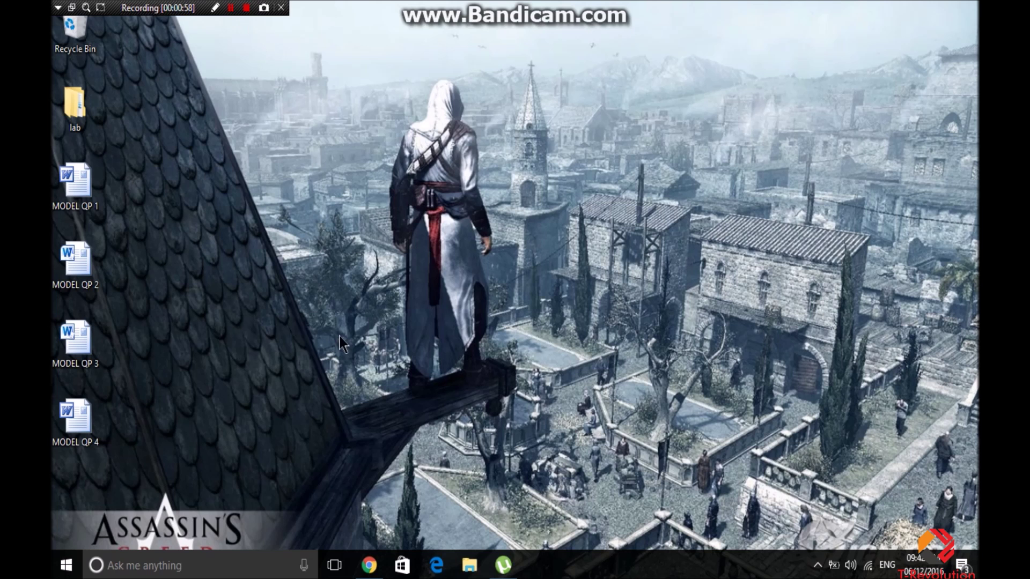
left_click(503, 565)
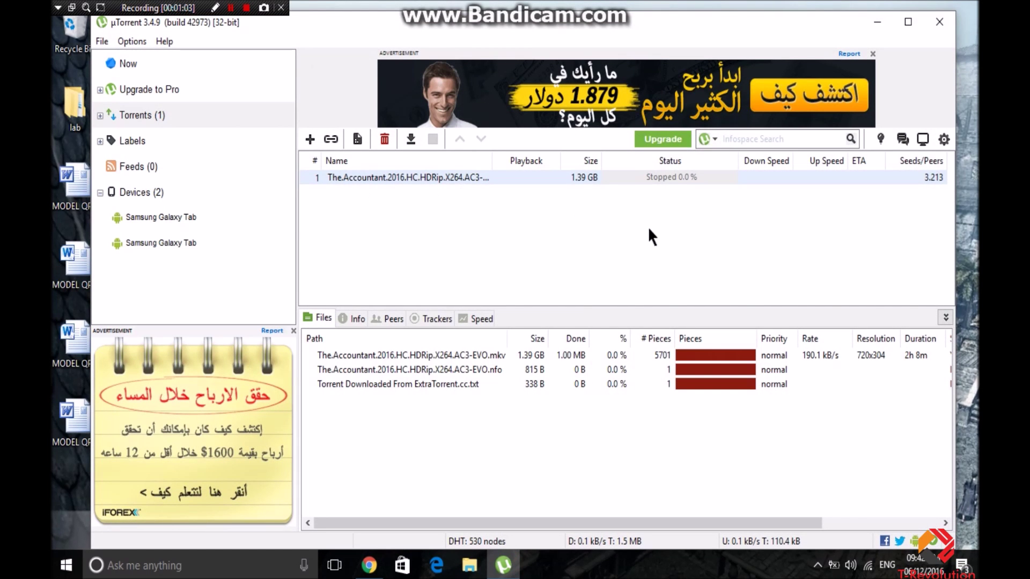
left_click(411, 139)
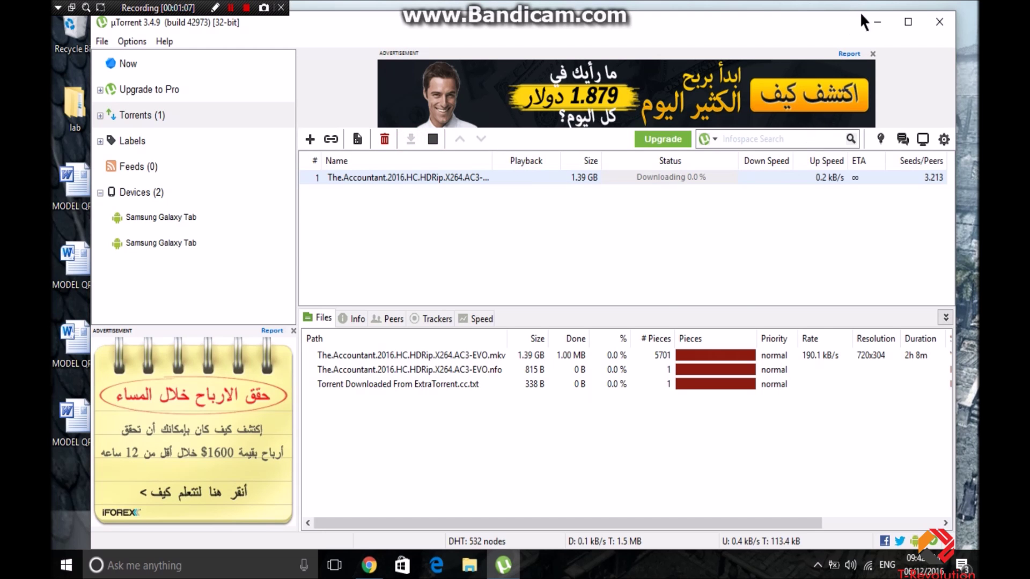
left_click(909, 22)
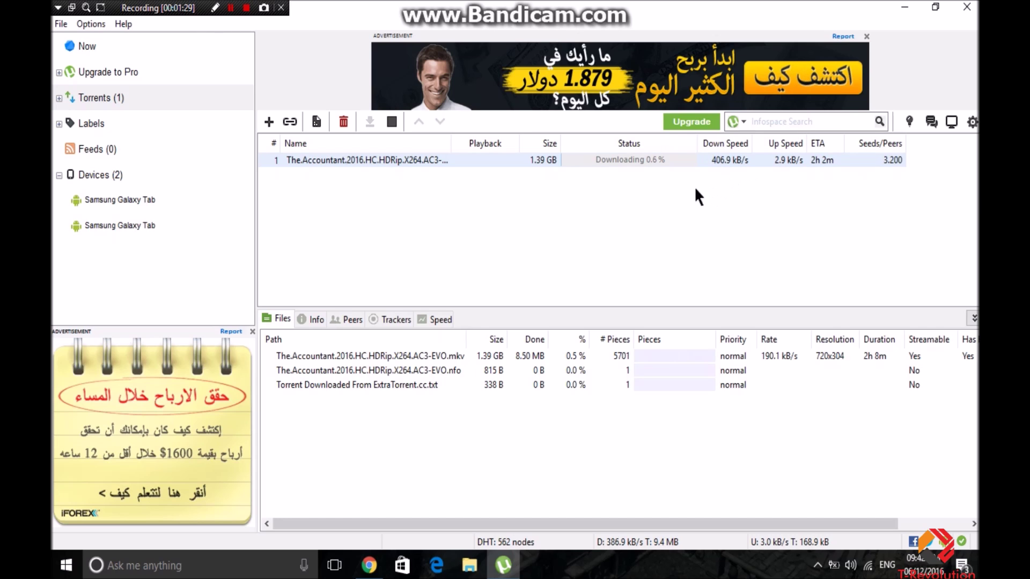
Step: Paste the extra tracker URLs after the last tracker in the Accountant torrent's Properties and save
right_click(334, 162)
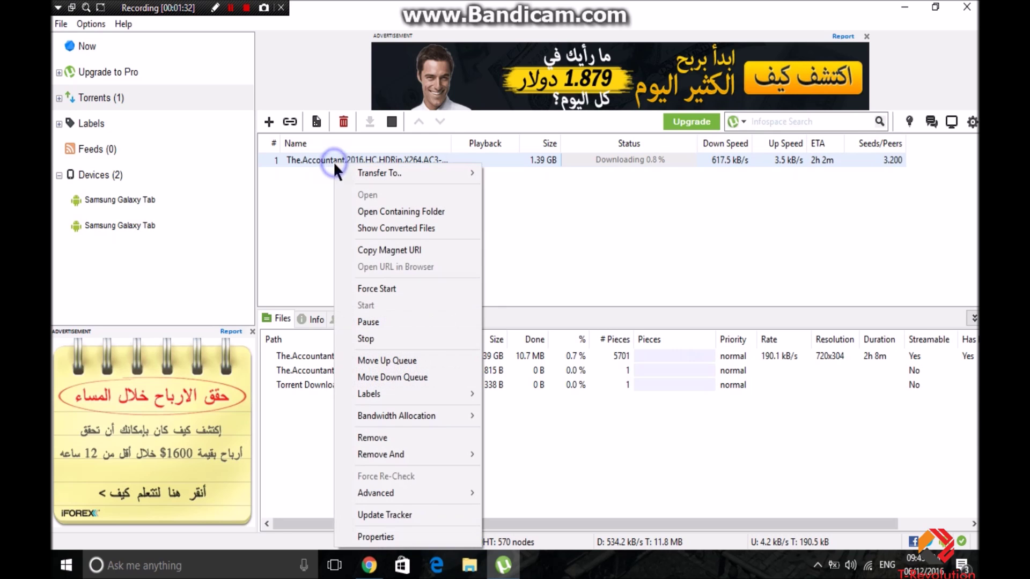
left_click(383, 538)
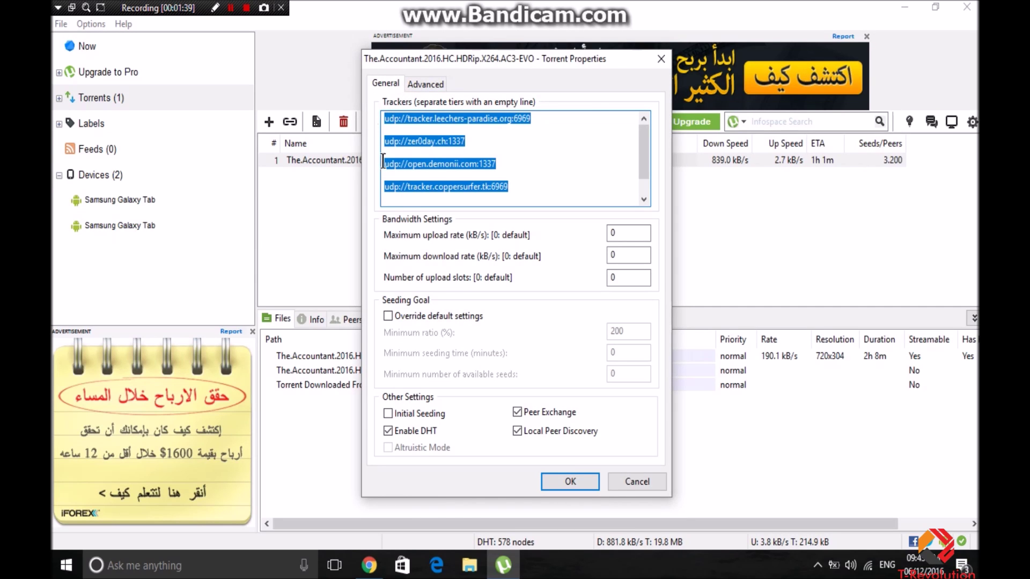
left_click_drag(639, 135, 644, 158)
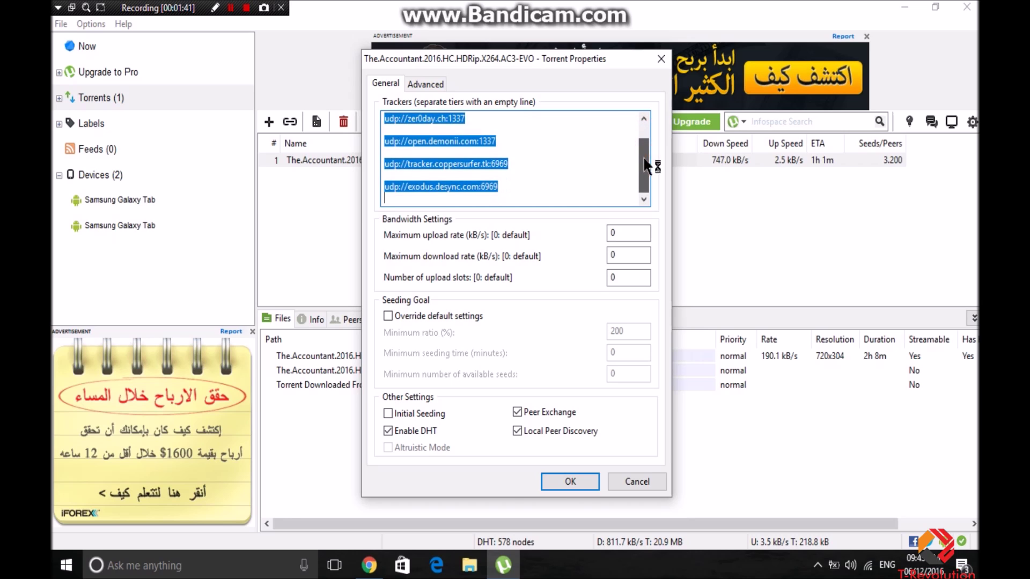
left_click(586, 196)
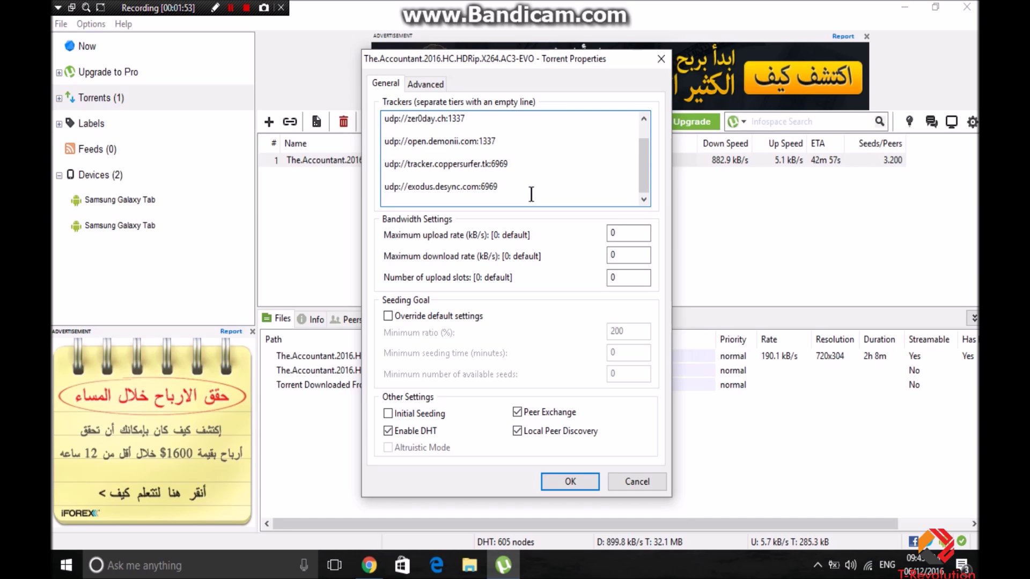
type("udp://tracker.openbittorrent.com:80 udp://tracker.leechers-paradise.org:6969 udp://tracker.coppersurfer.tk:6969 udp://glotorrents.pw:6969 udp://tracker.opentrackr.org:1337 http://tracker2.istole.it:60500/announce")
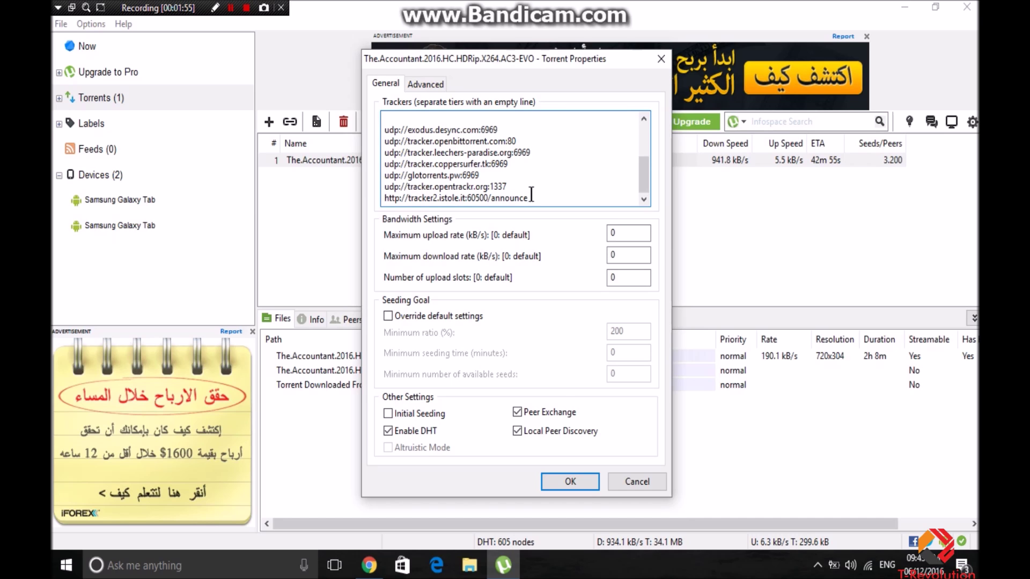
left_click(574, 481)
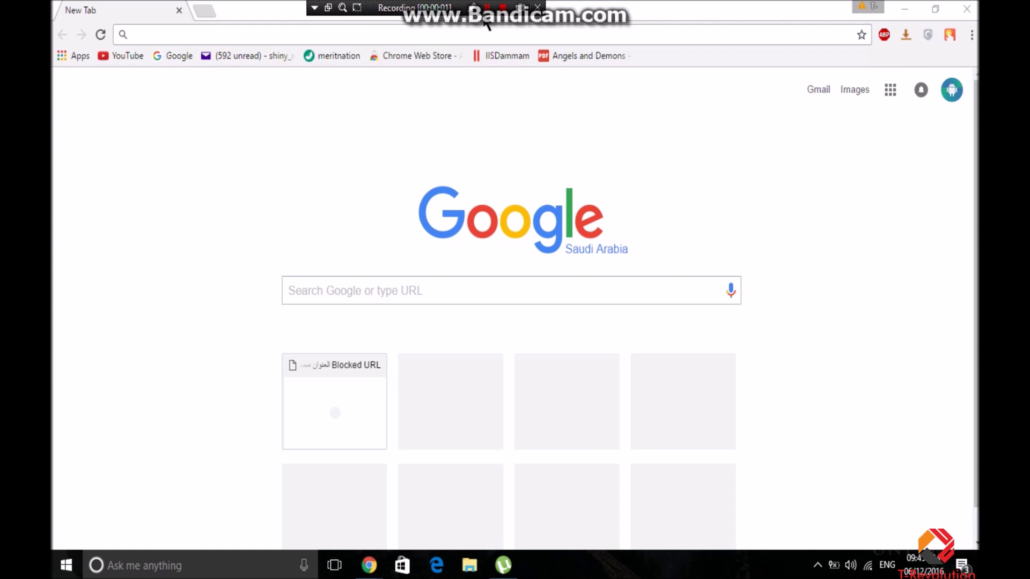
Step: Search Google for 'internet speed test' and open speedtest.net from the results
left_click(431, 291)
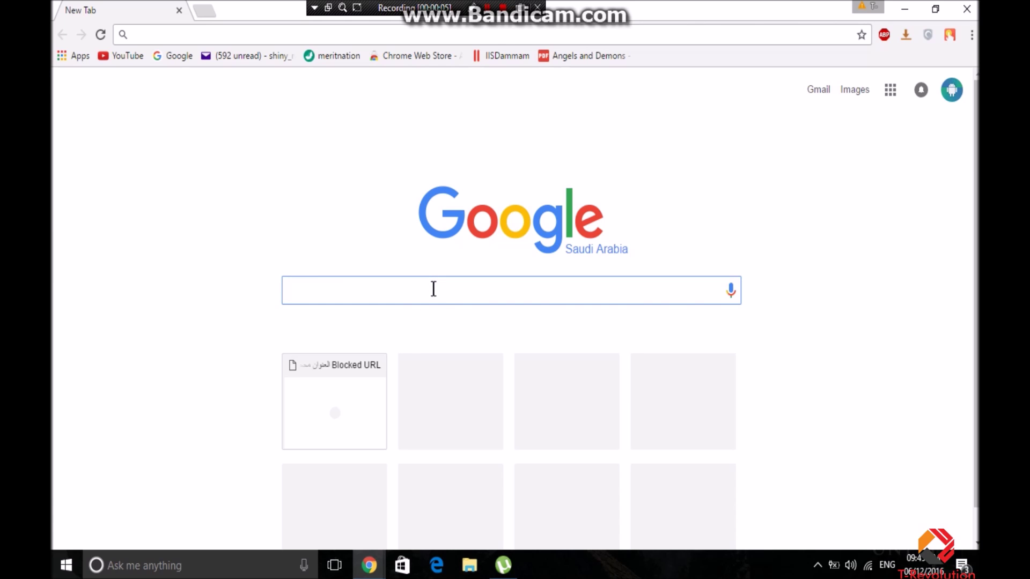
type("intern")
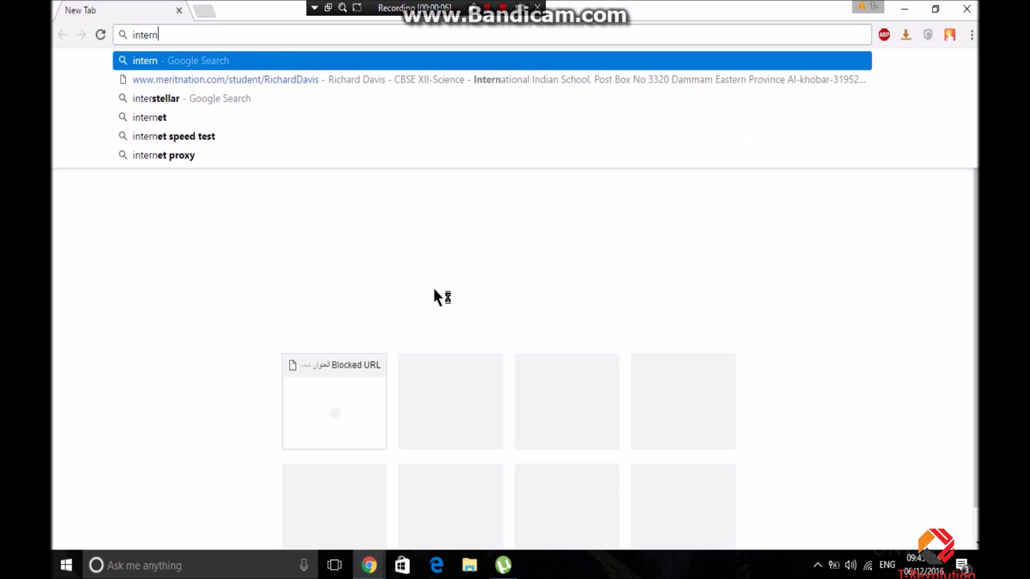
type("et")
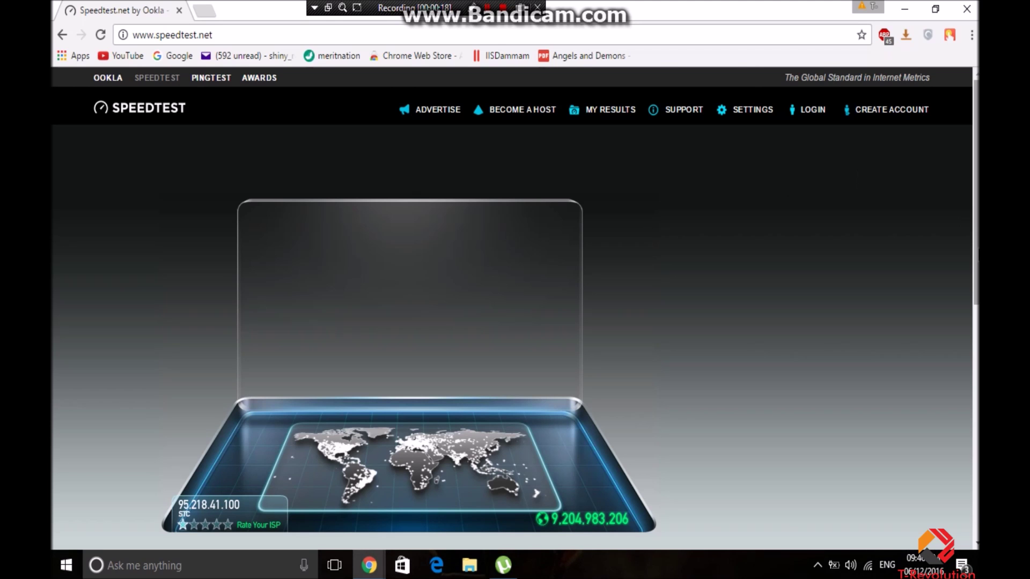
scroll(515, 306, "down", 2)
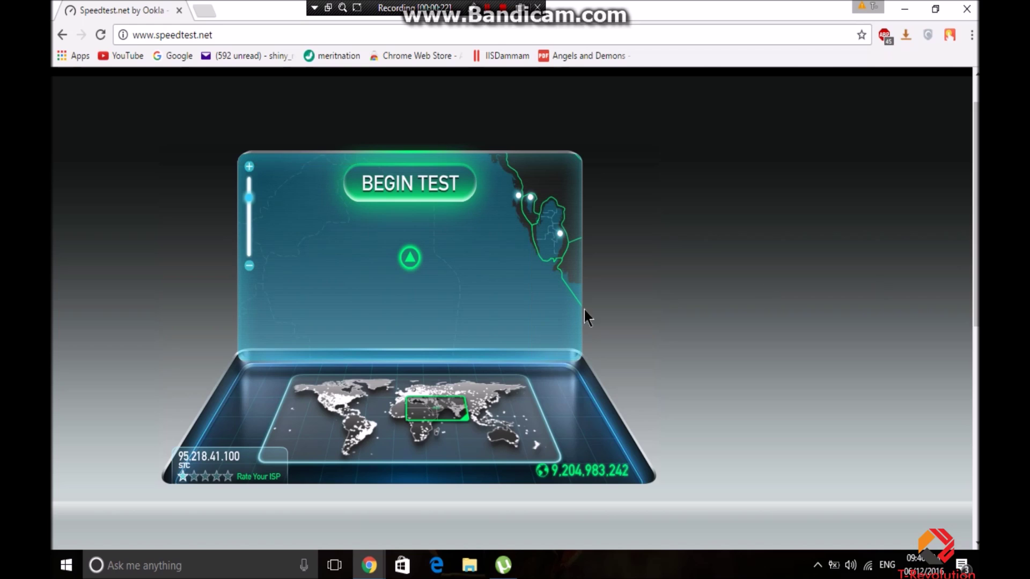
left_click(417, 191)
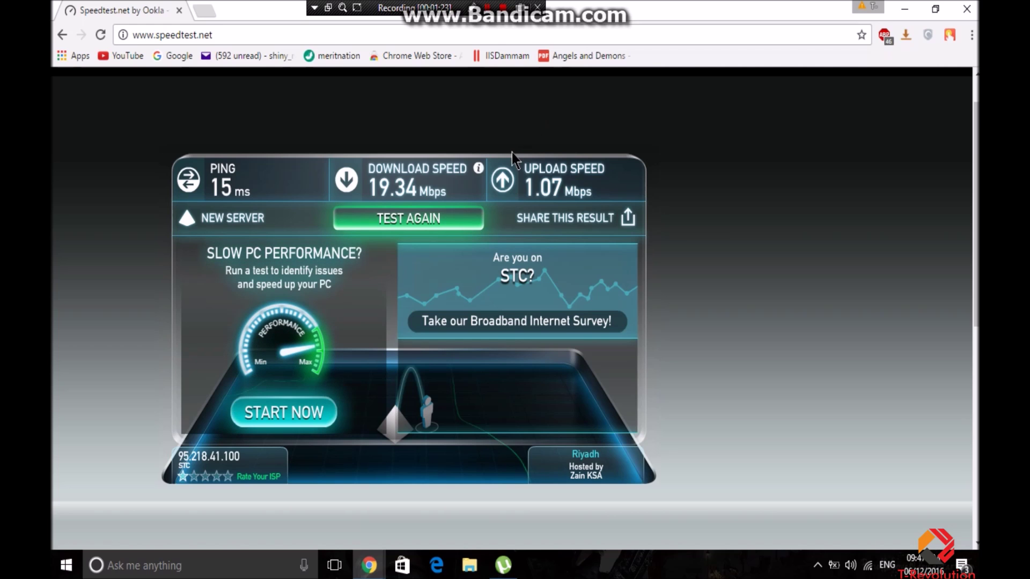
Step: Open the broadband costs survey after the speed test, then switch back to µTorrent
left_click(481, 325)
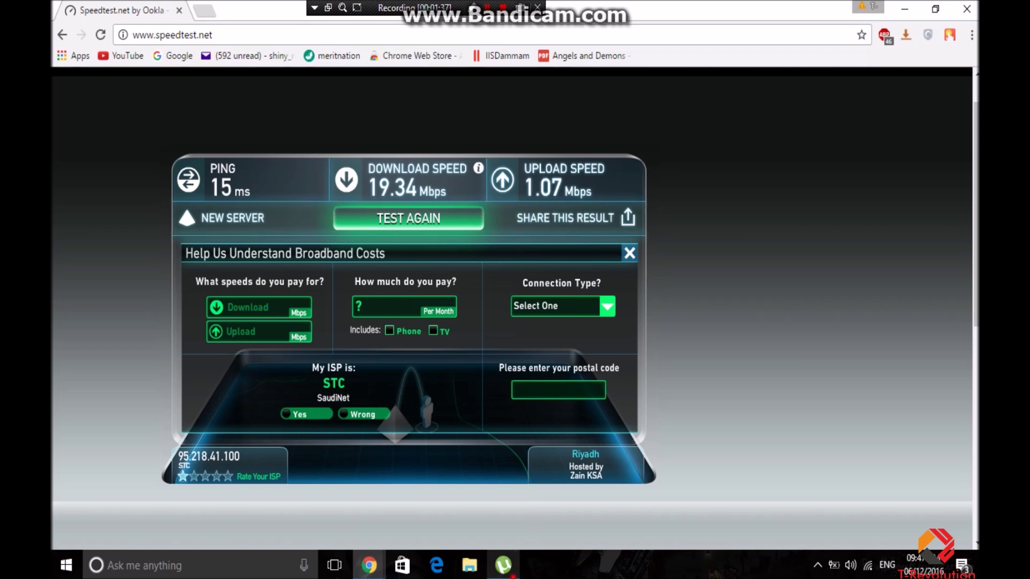
left_click(503, 565)
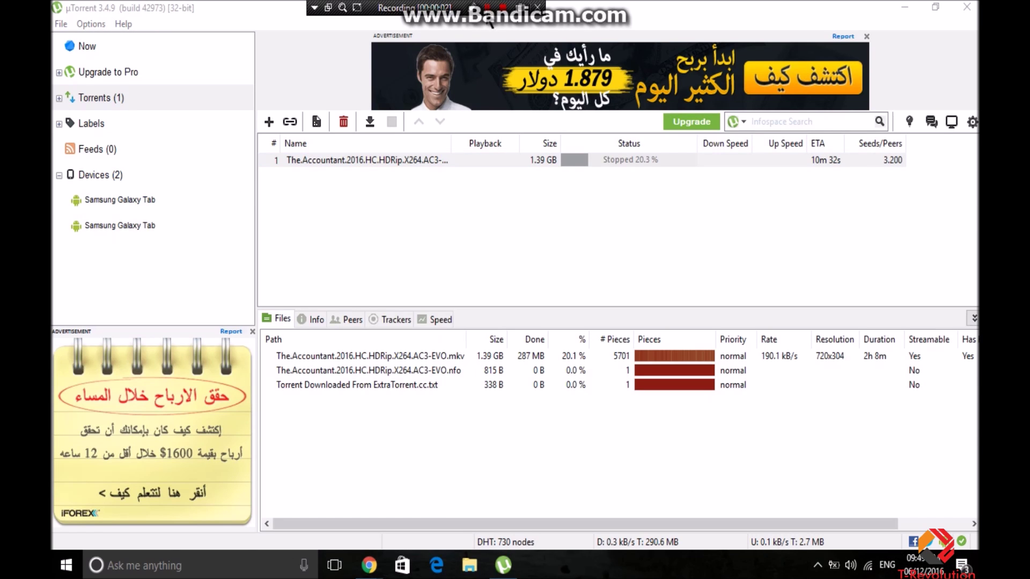
Step: In the Setup Guide, choose 1 Mbit/s upload speed, replace port 42878 with 10000, and save
left_click(95, 21)
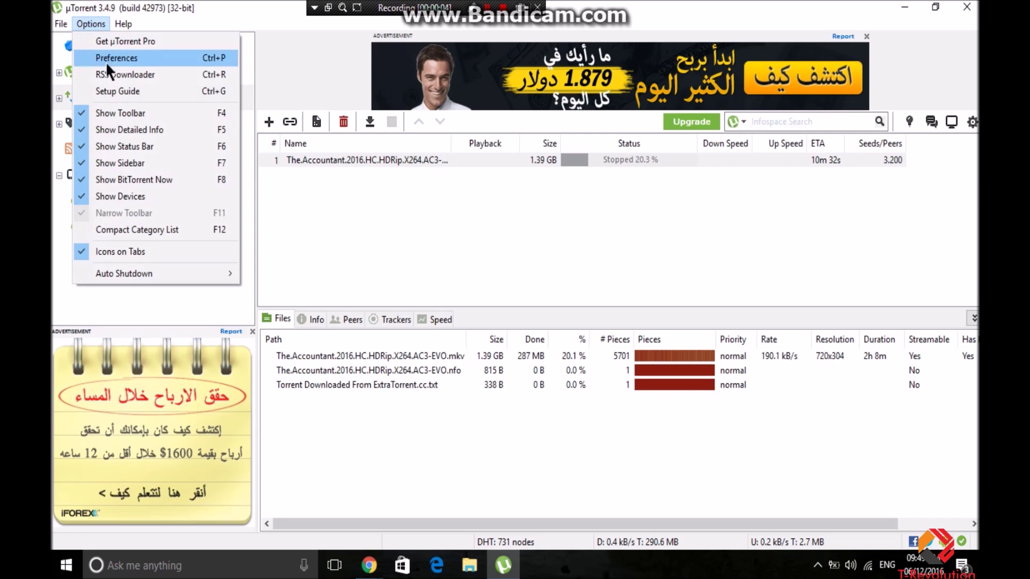
left_click(125, 94)
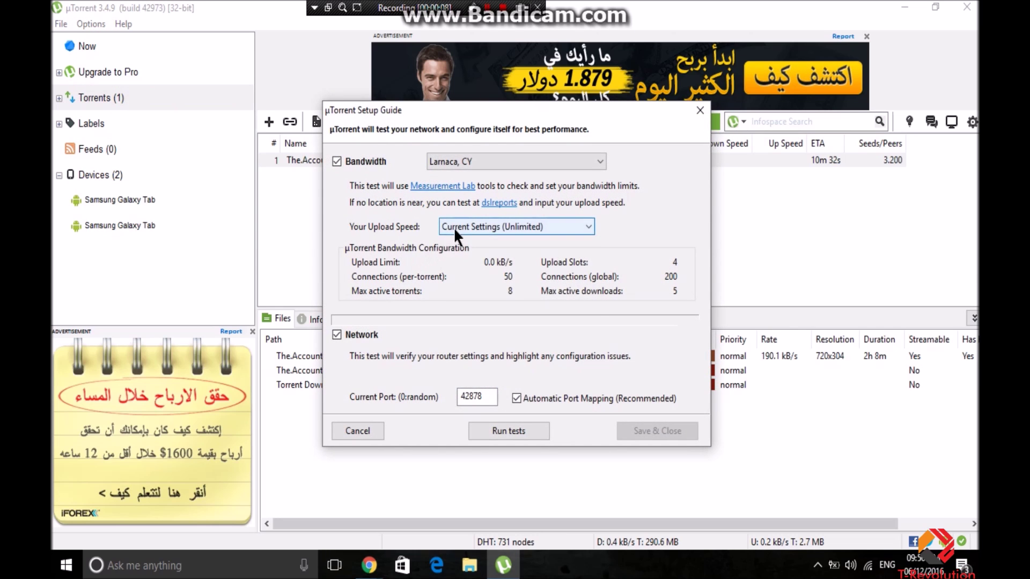
left_click(454, 228)
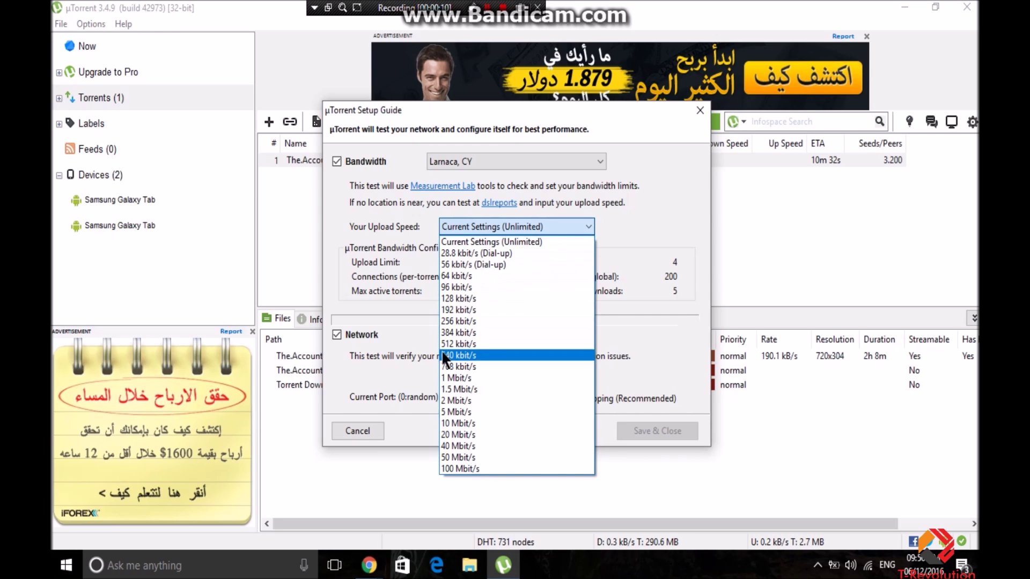
left_click(446, 378)
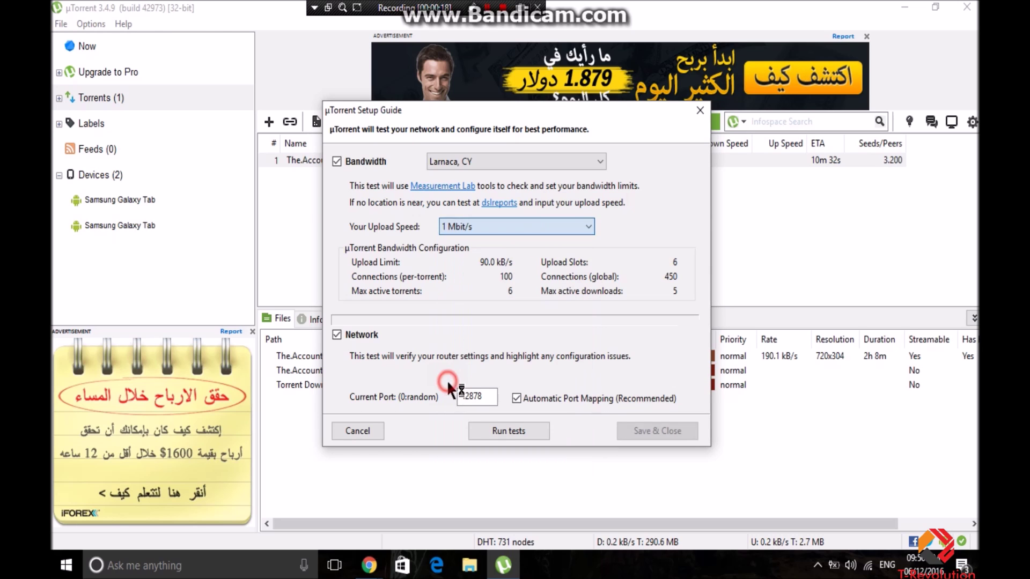
left_click(465, 226)
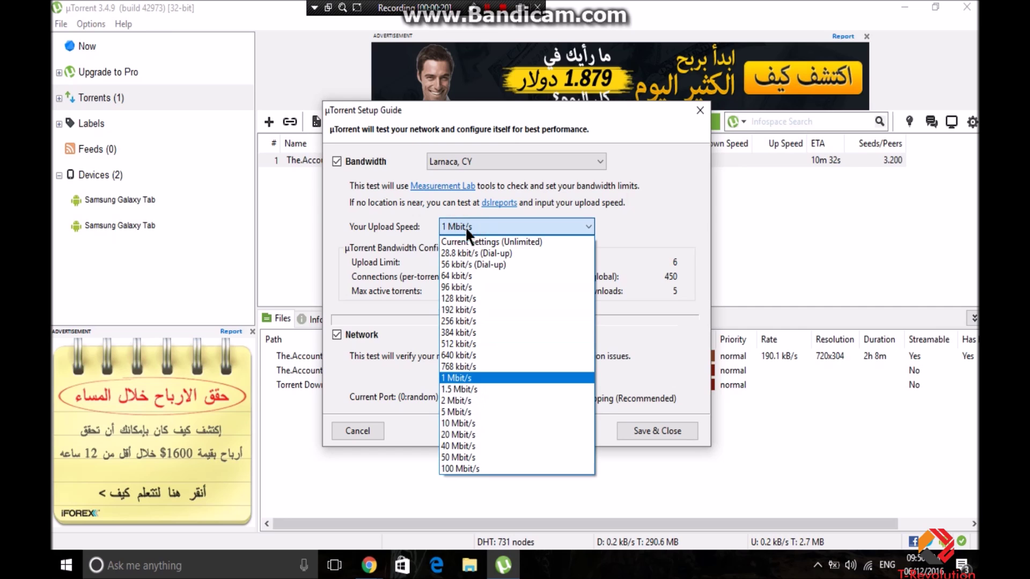
left_click(461, 374)
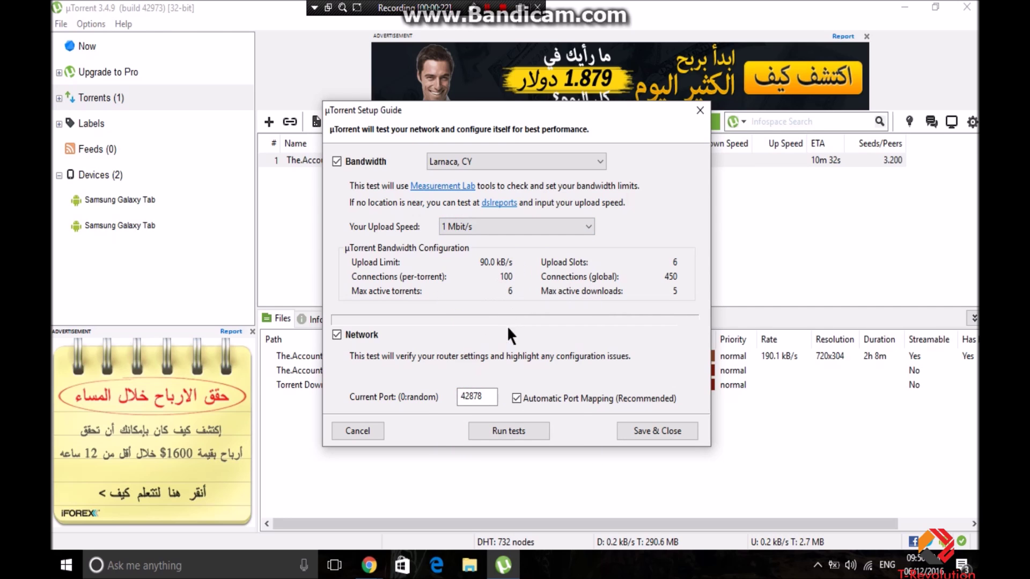
left_click(488, 395)
left_click_drag(486, 395, 421, 398)
type("10000")
left_click(623, 426)
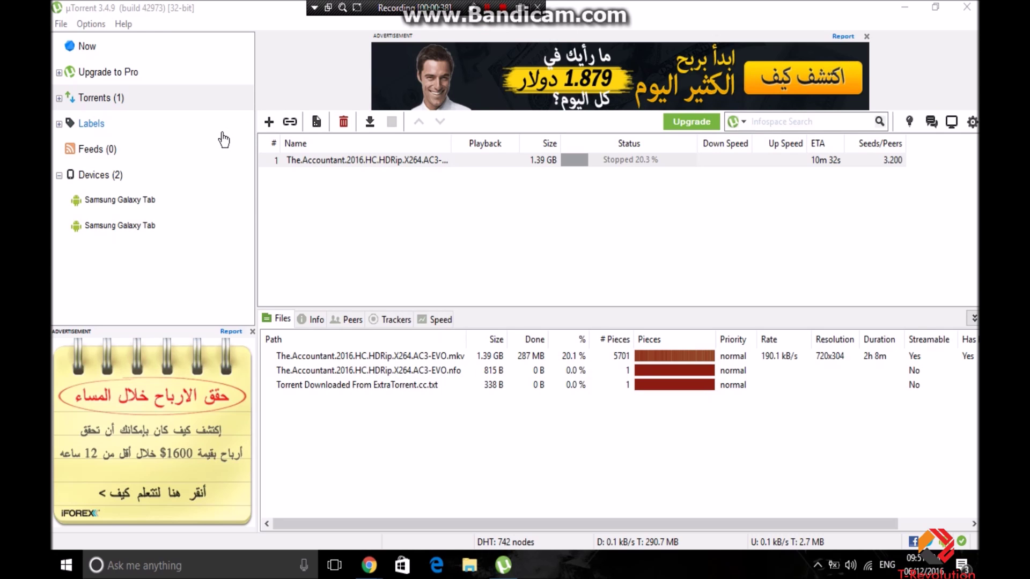
Step: Open Advanced preferences and select the bt.connect_speed value for editing
left_click(84, 22)
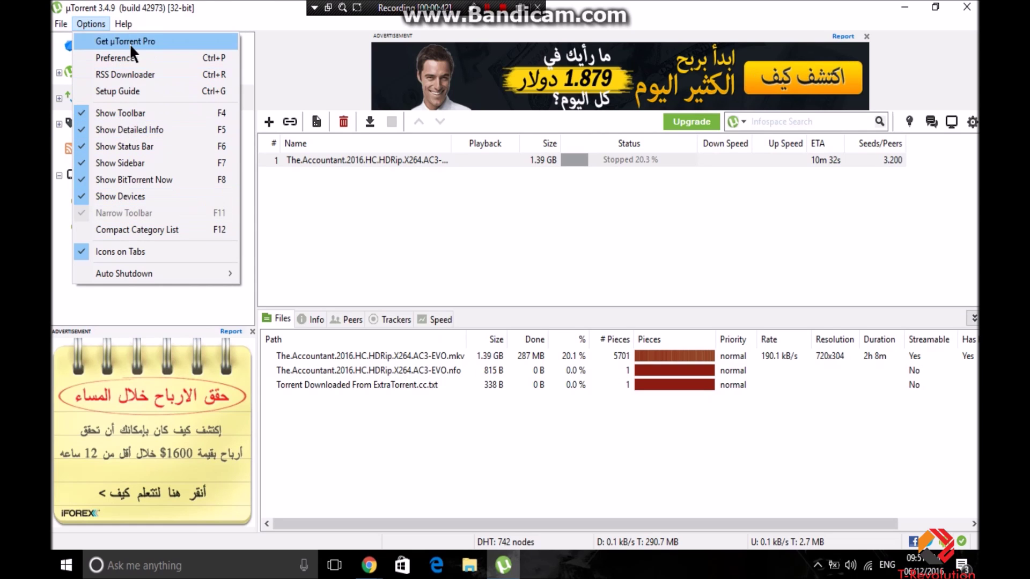
left_click(136, 57)
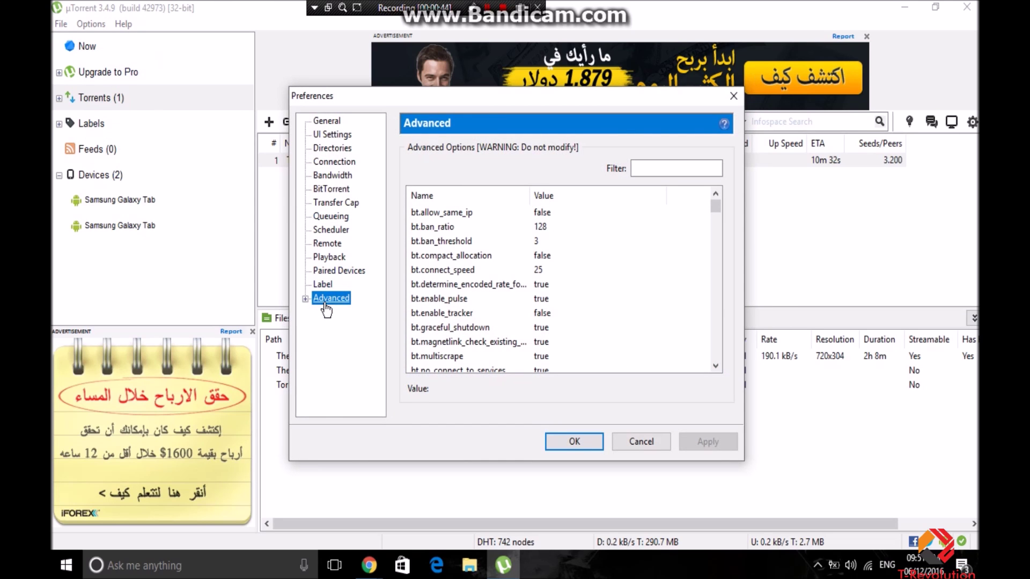
left_click(472, 269)
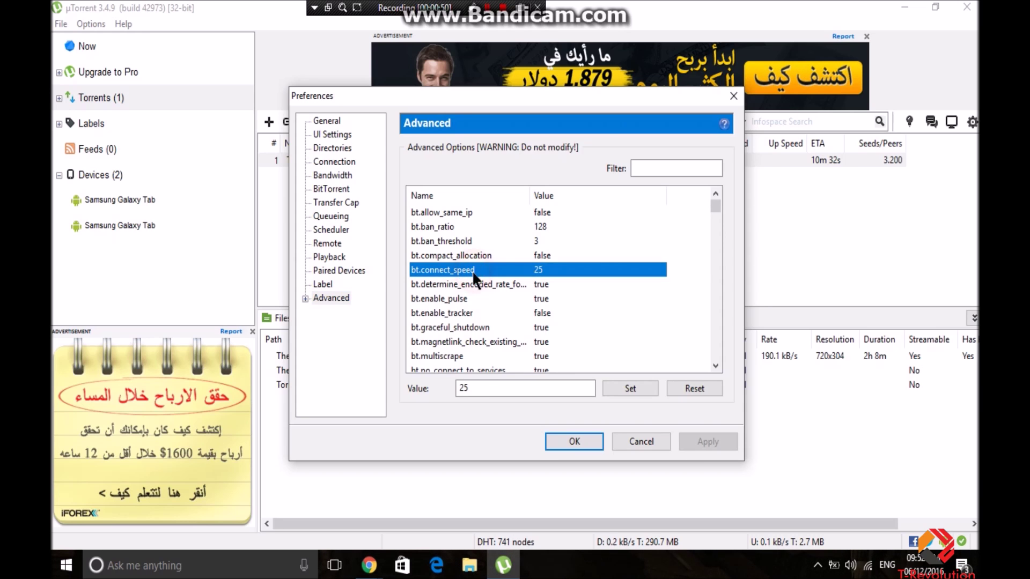
double_click(483, 392)
type("8")
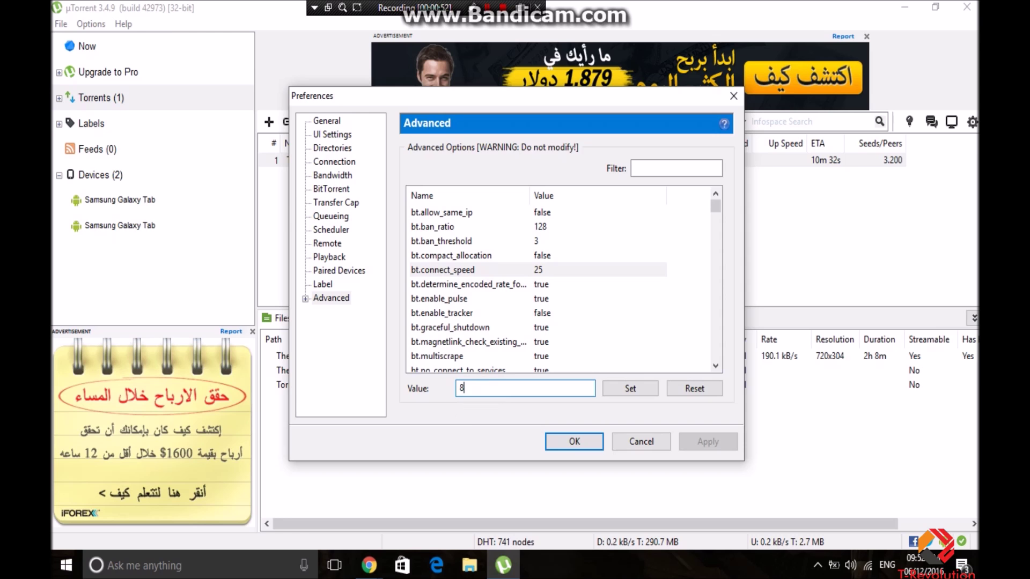
type("0")
left_click_drag(715, 204, 716, 300)
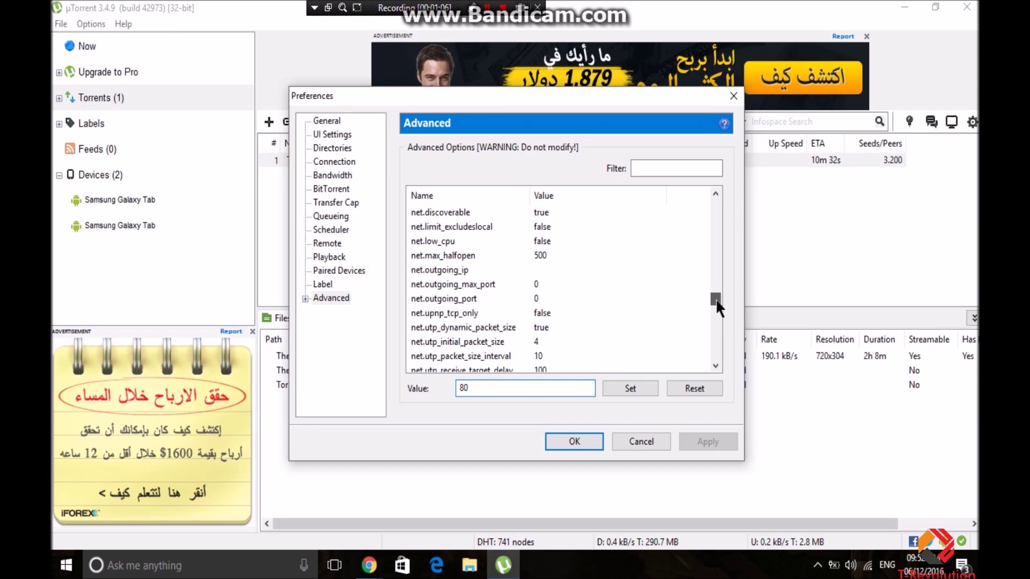
Step: Change net.max_halfopen from 500 to 100 and save the preferences
left_click(458, 256)
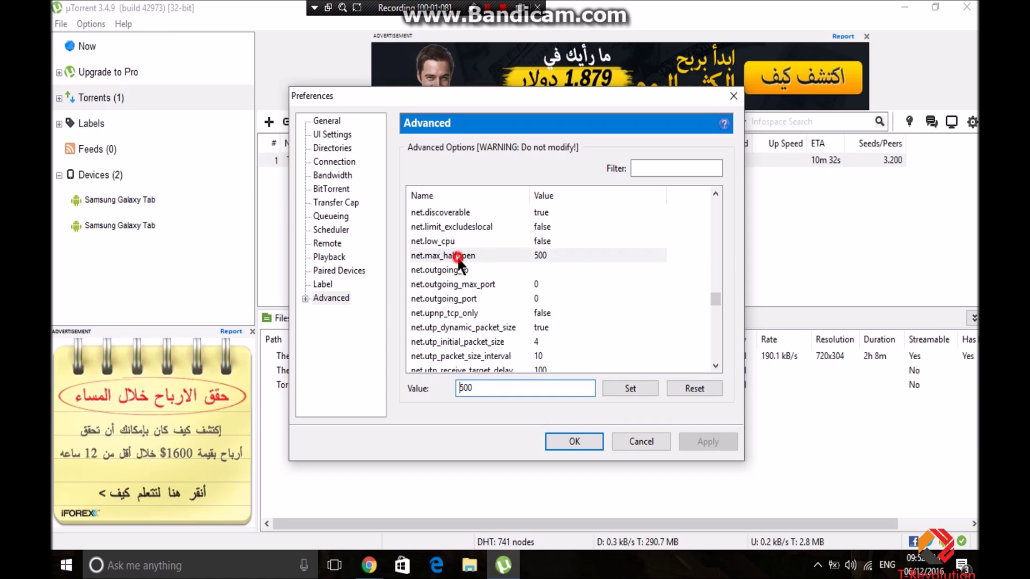
left_click_drag(489, 388, 417, 389)
type("1000")
key("BackSpace")
left_click(628, 385)
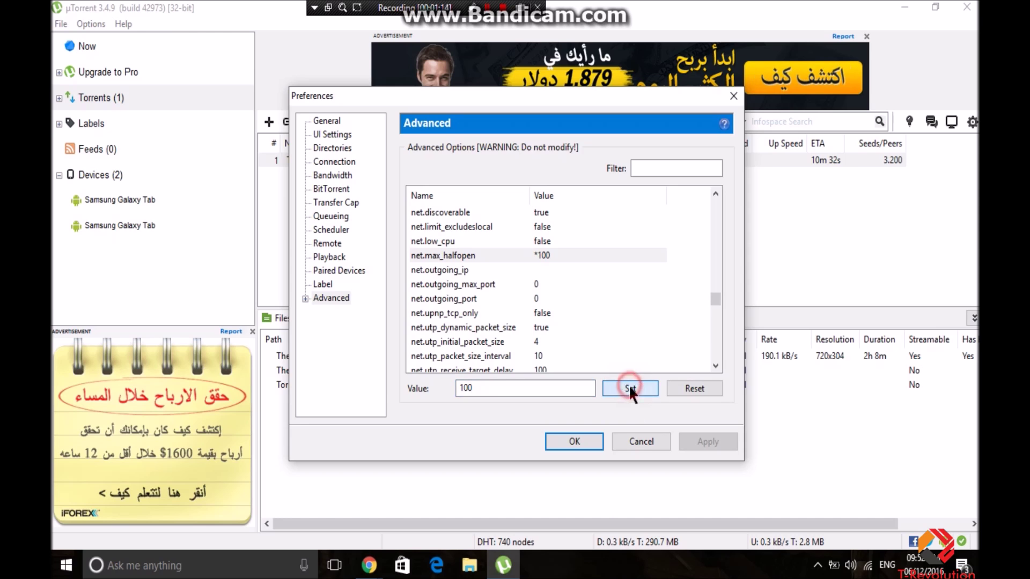
left_click(575, 441)
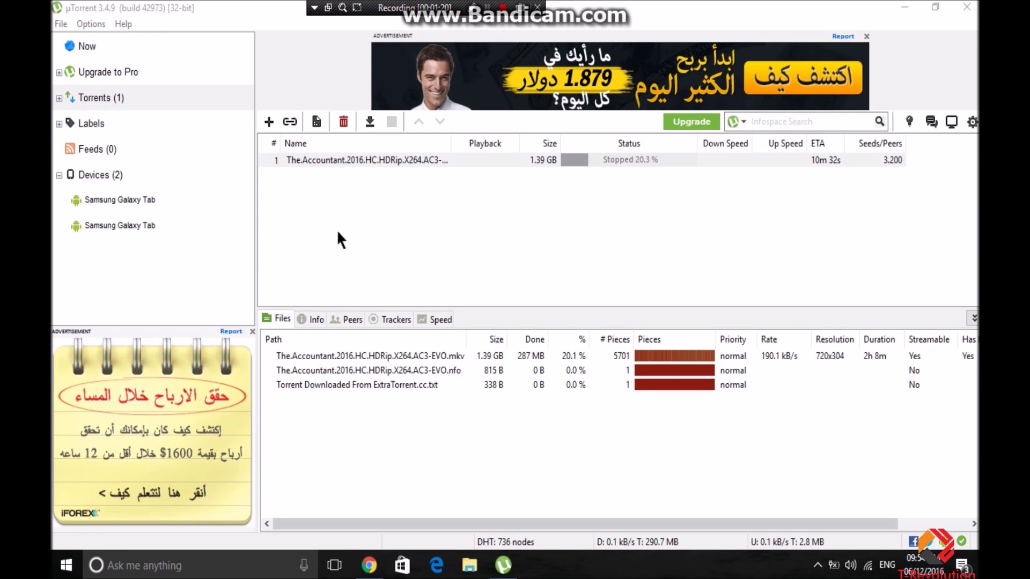
Step: In Queueing preferences, set active downloads to 1 and active torrents to 2, then apply and save
left_click(95, 22)
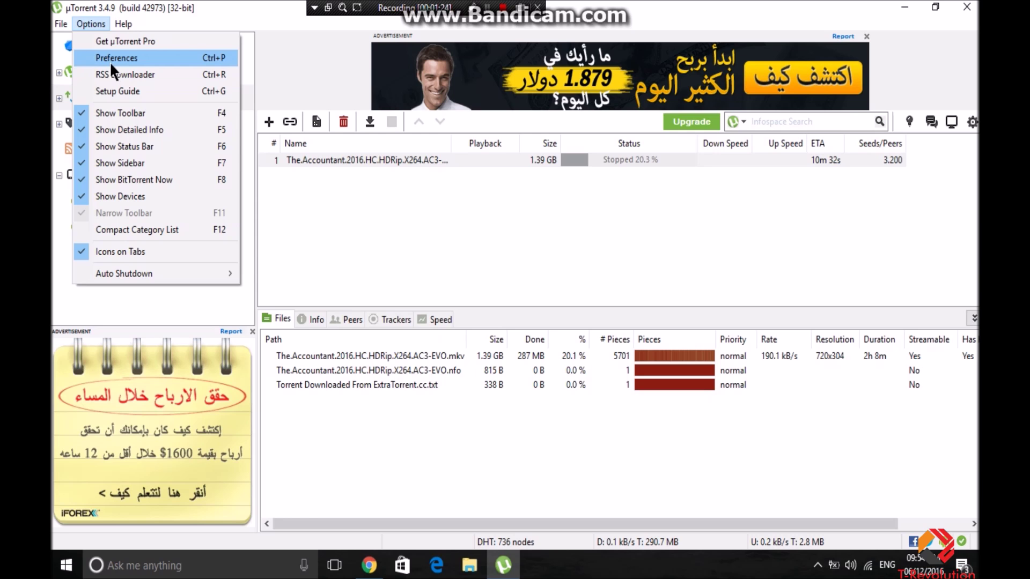
left_click(109, 62)
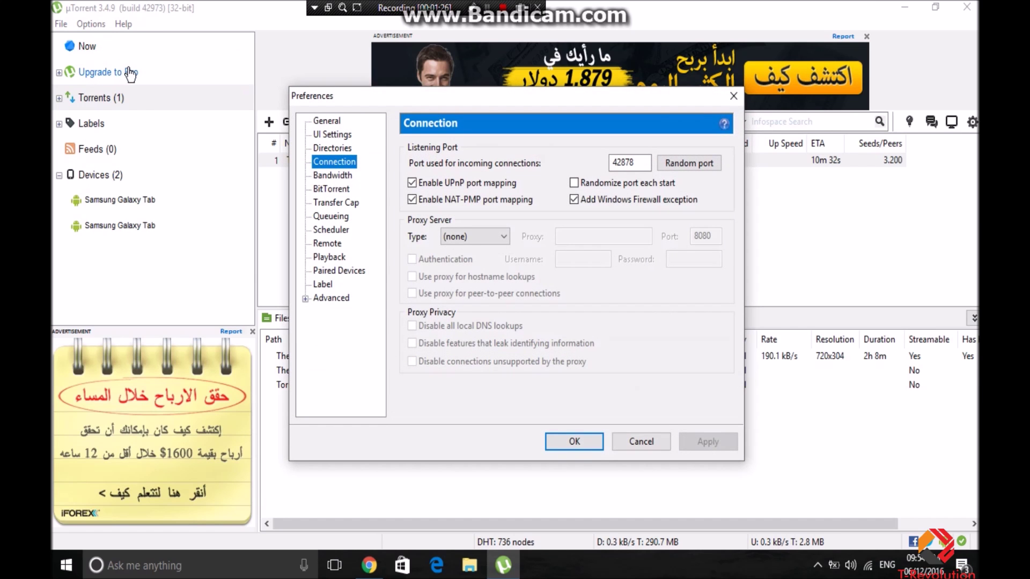
left_click(319, 218)
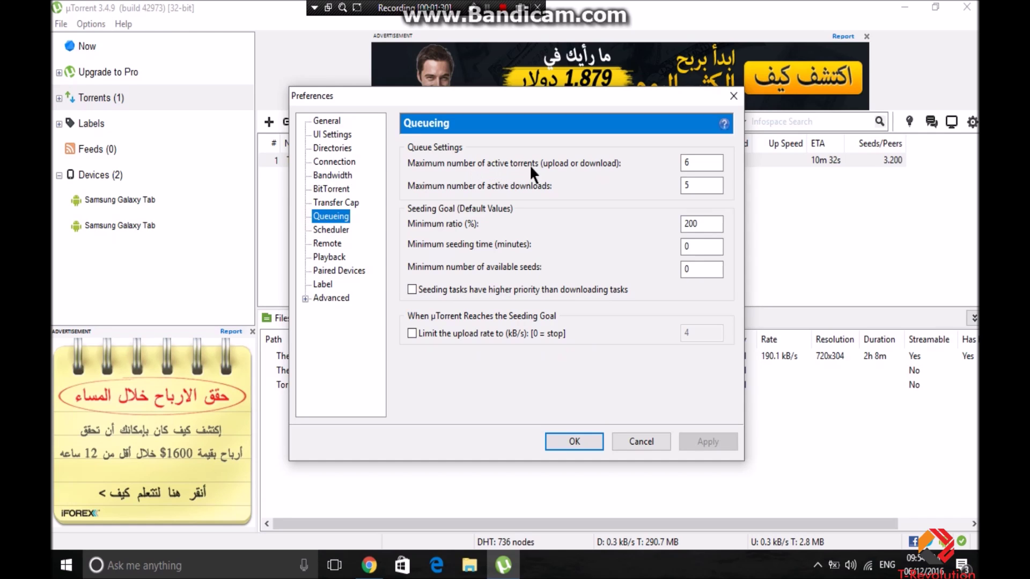
double_click(690, 184)
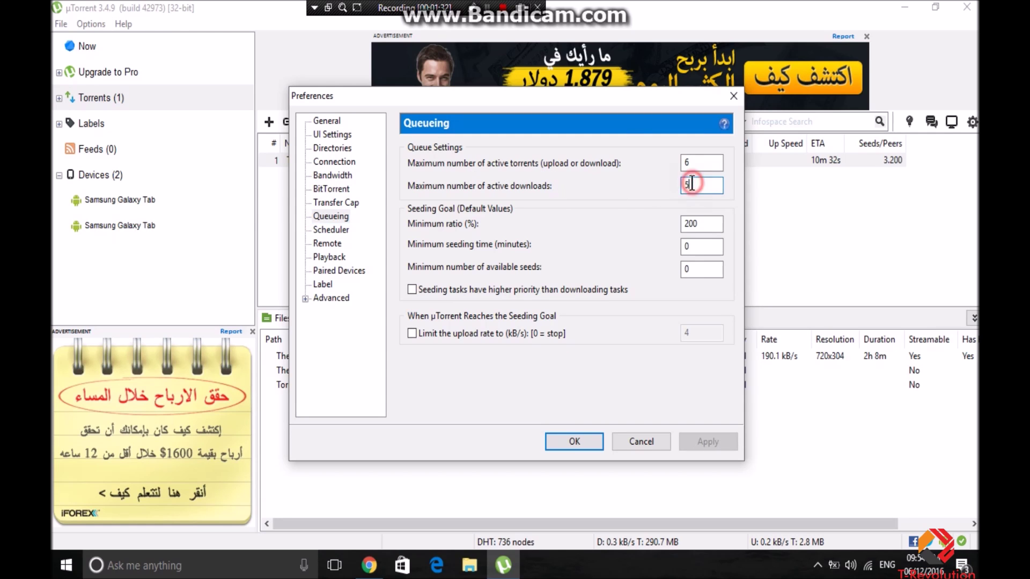
type("5")
key("BackSpace")
type("1")
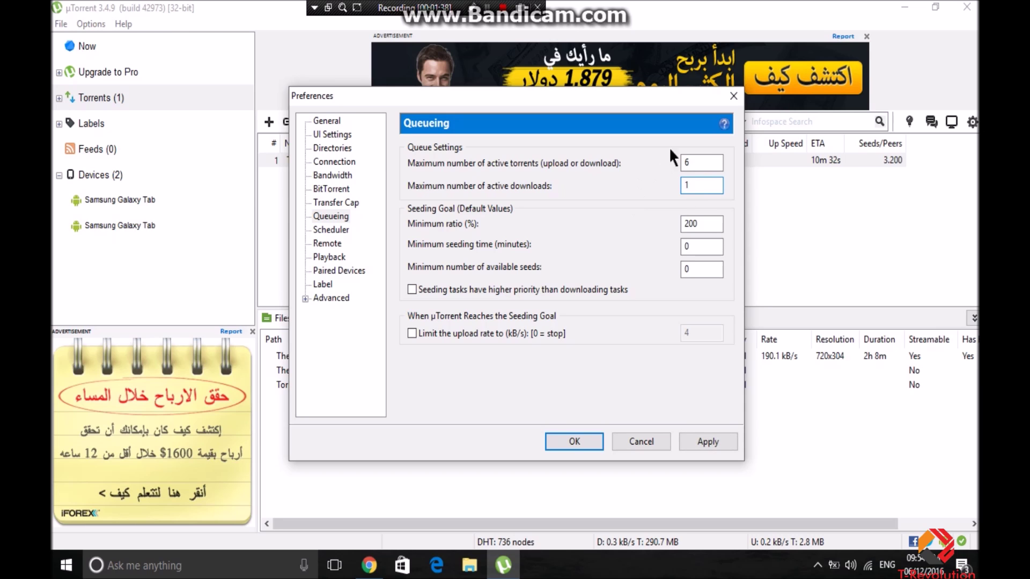
left_click(690, 161)
type("2")
left_click(684, 441)
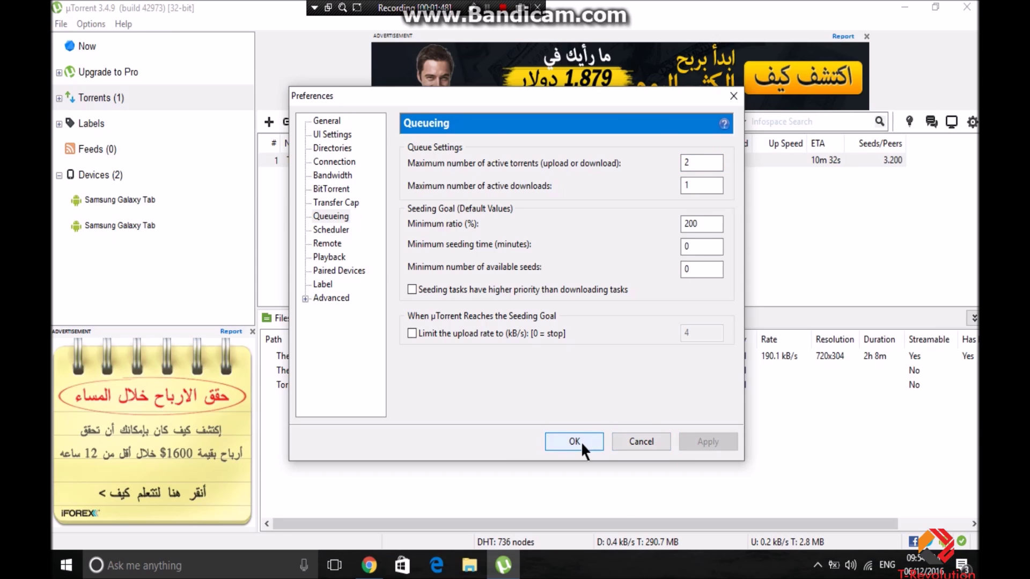
left_click(574, 441)
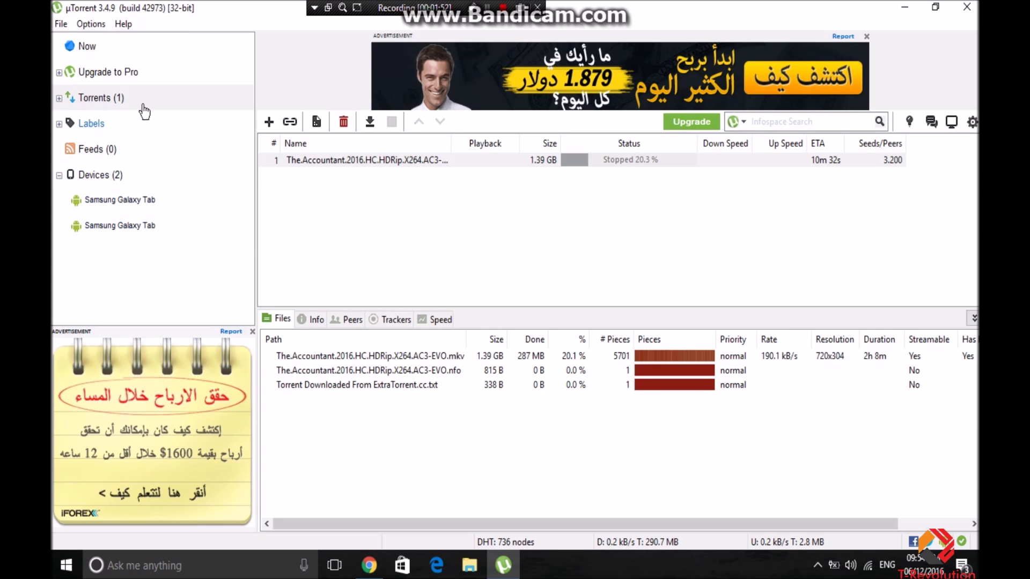
left_click(91, 25)
left_click(113, 55)
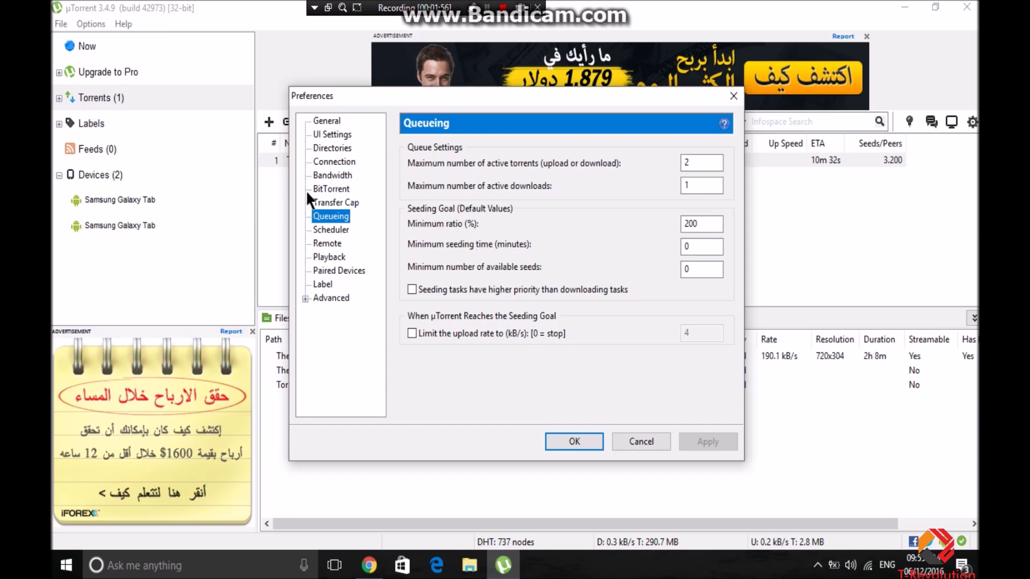
left_click(316, 163)
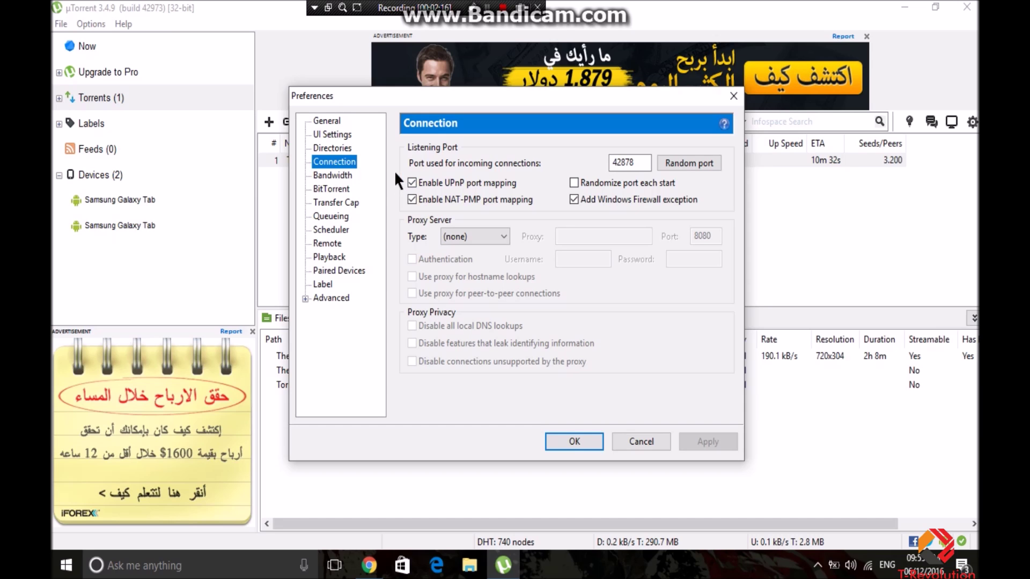
left_click(551, 435)
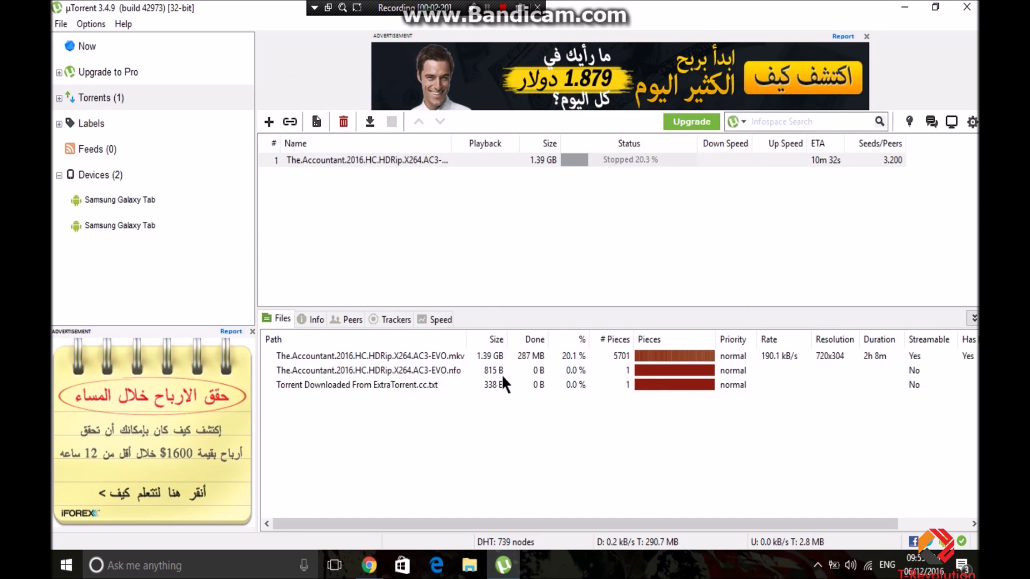
Step: Set the Accountant torrent's Bandwidth Allocation to High
right_click(370, 160)
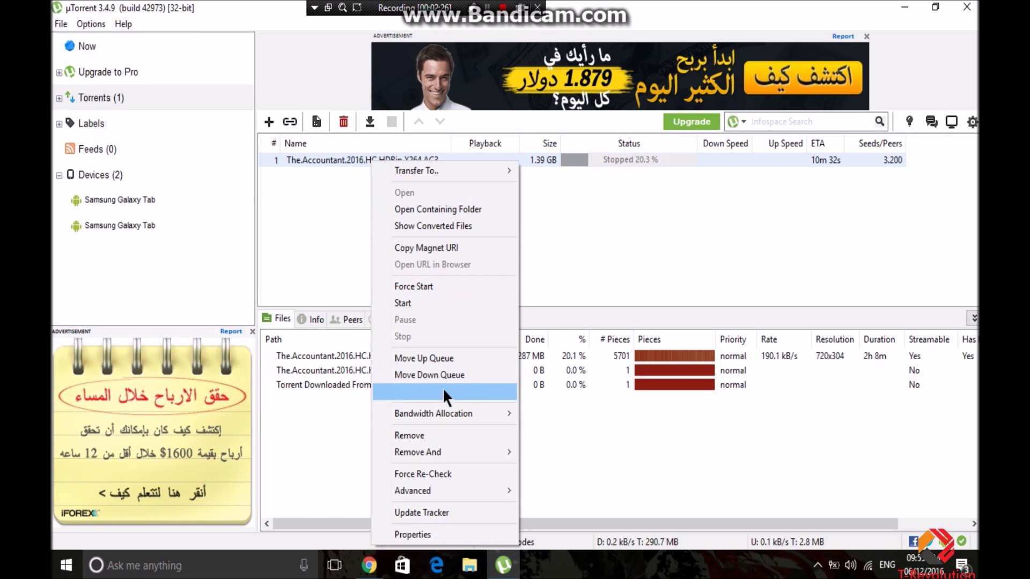
mouse_move(434, 414)
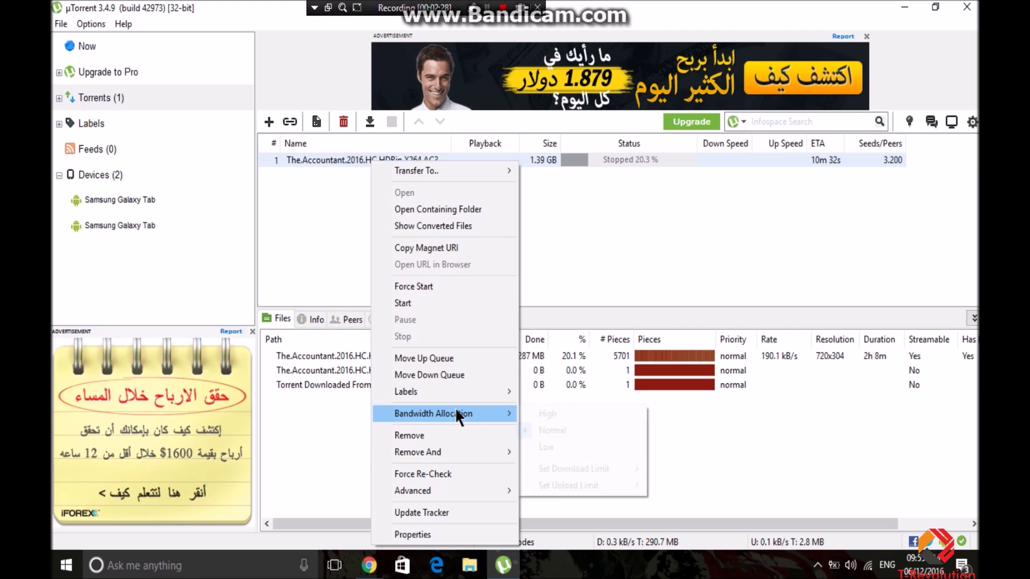
left_click(538, 414)
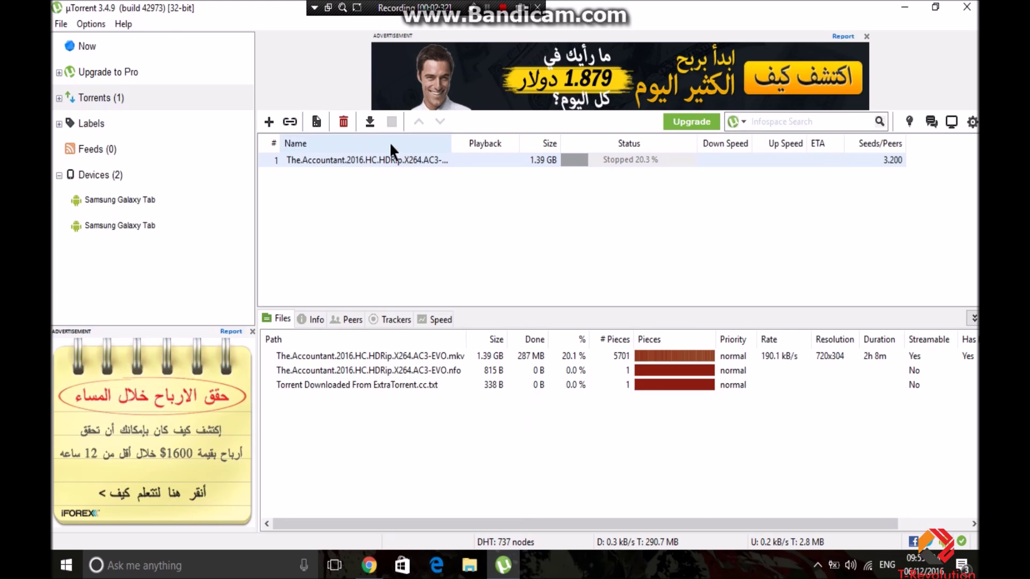
Step: Restart the stopped Accountant torrent from 20.3% with the toolbar Start button
left_click(368, 124)
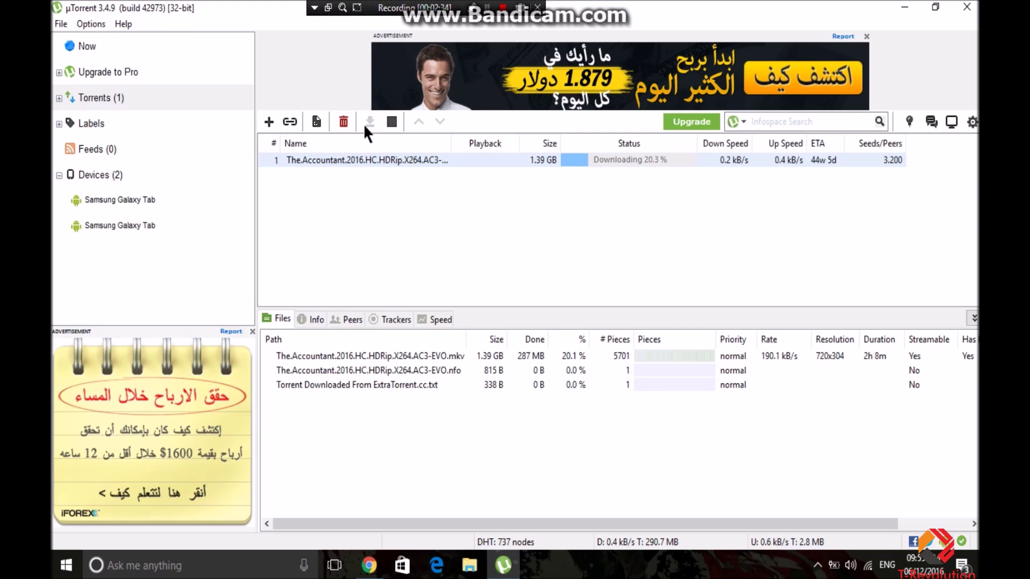